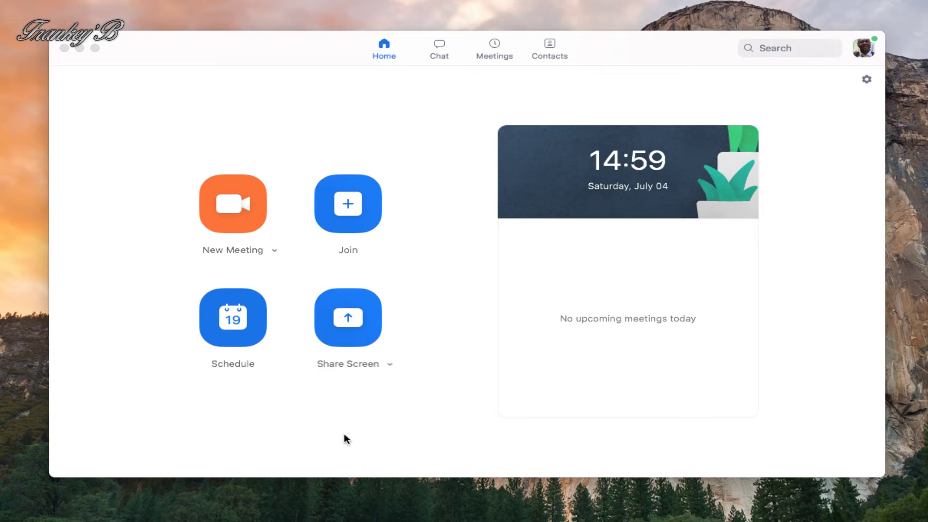
Start a new Zoom meeting and bring up the Share Screen chooser
click(232, 204)
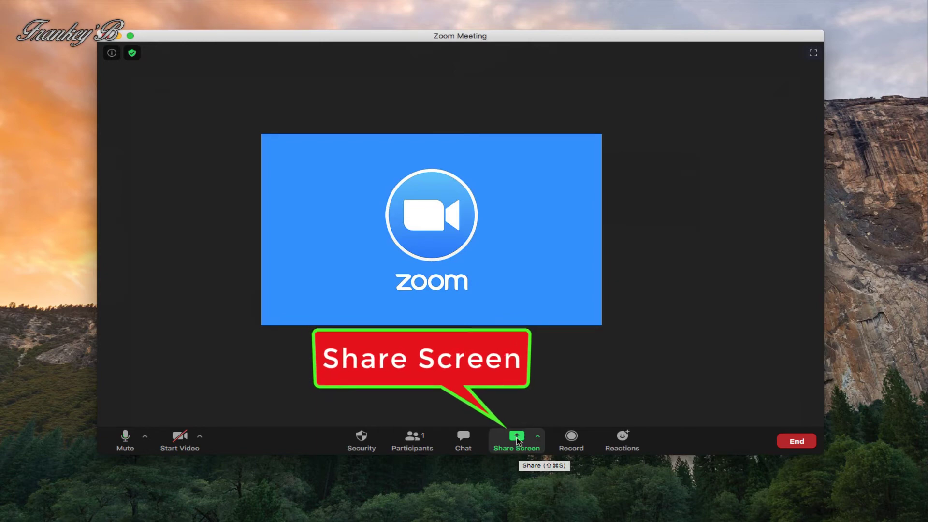
click(517, 438)
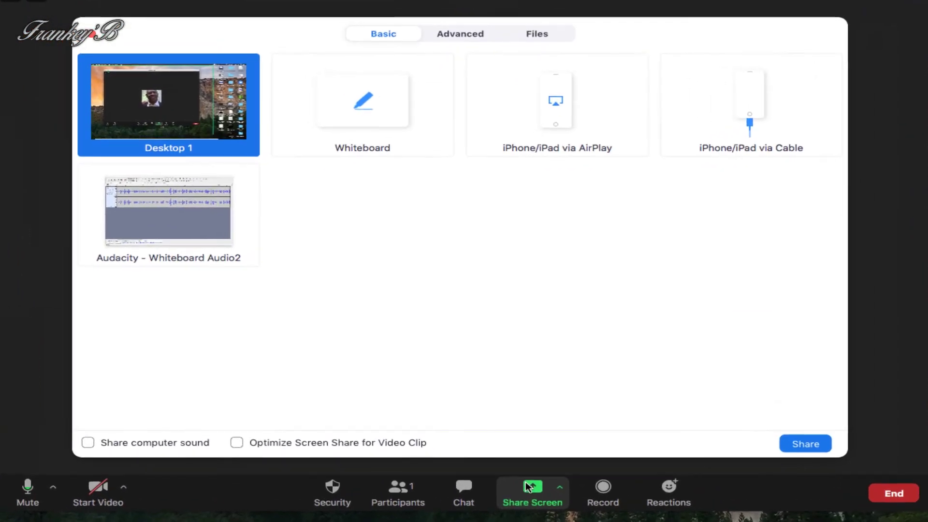
Share the Whiteboard option from the share dialog
click(360, 107)
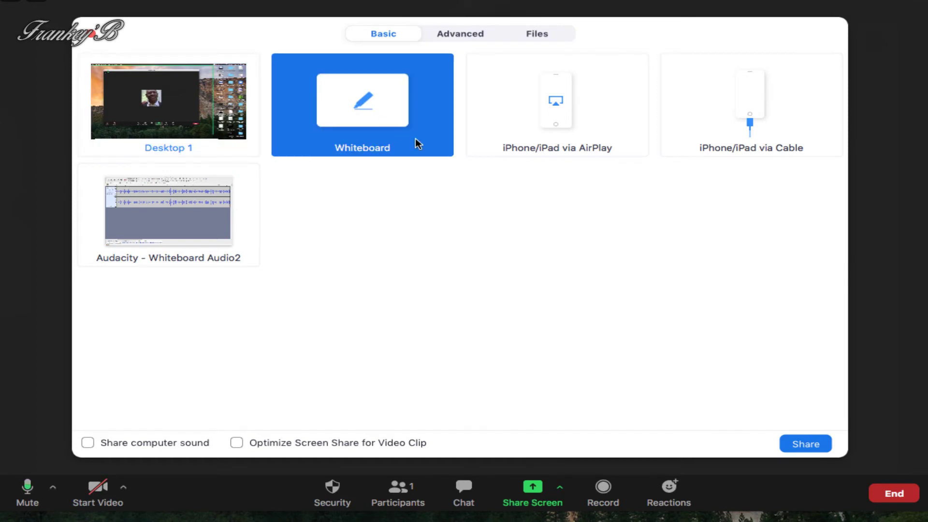
click(805, 445)
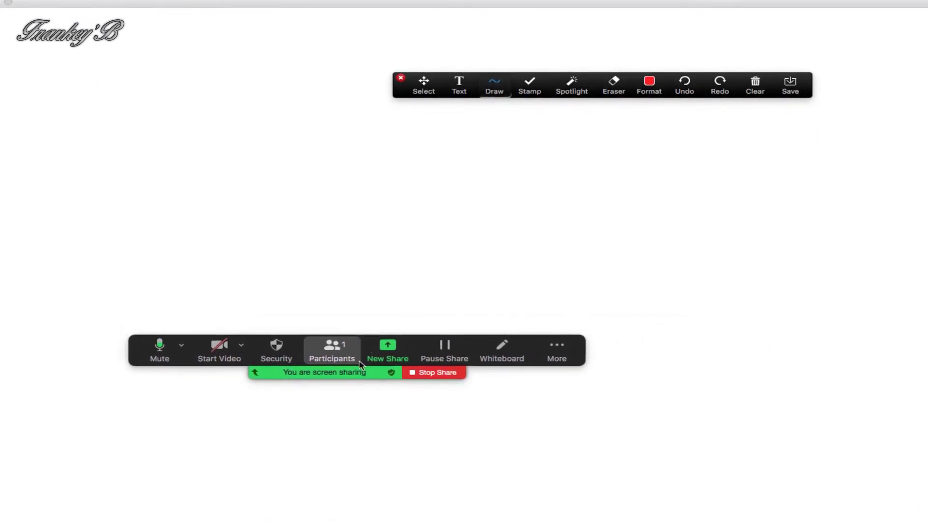
Move the meeting controls to the top, then the bottom, and shift the annotation toolbar left
drag(360, 365, 493, 304)
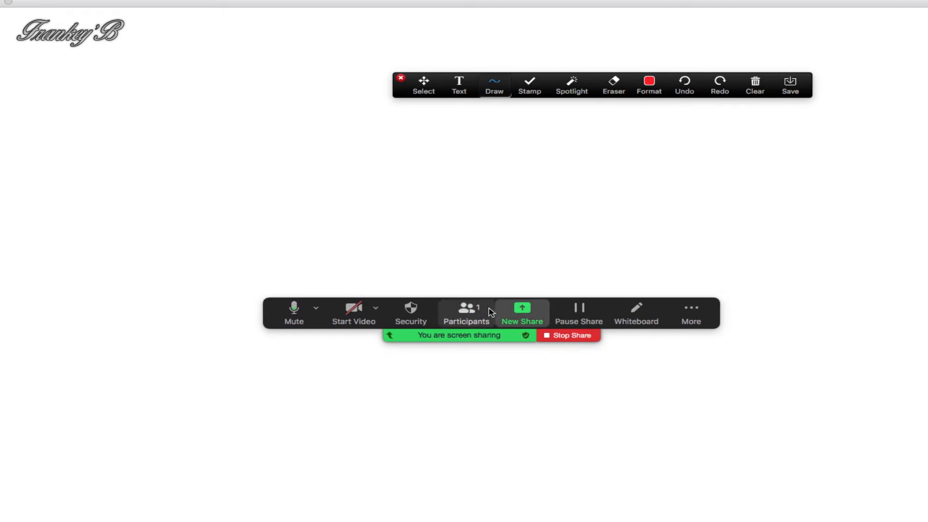
mouse_move(491, 313)
mouse_down()
mouse_move(248, 320)
mouse_move(210, 334)
mouse_move(734, 330)
mouse_move(424, 39)
mouse_move(432, 29)
mouse_move(437, 478)
mouse_up()
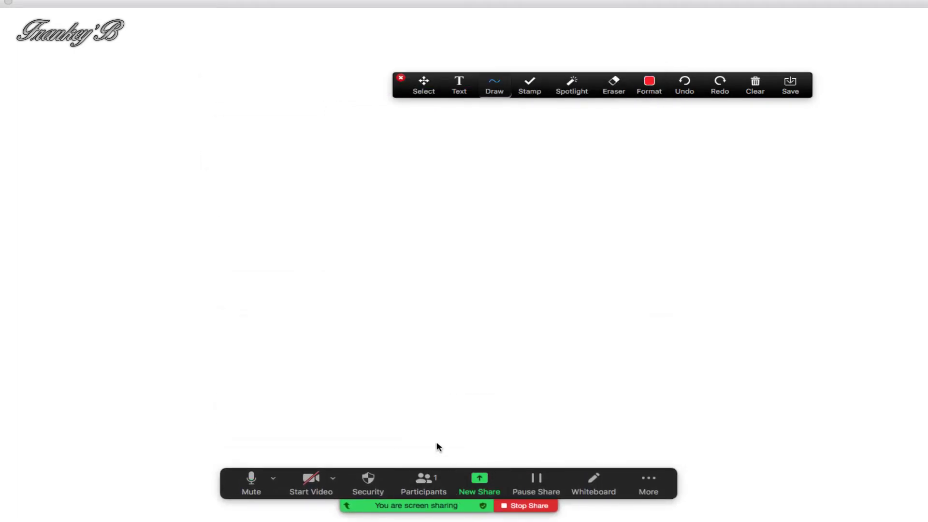
click(345, 508)
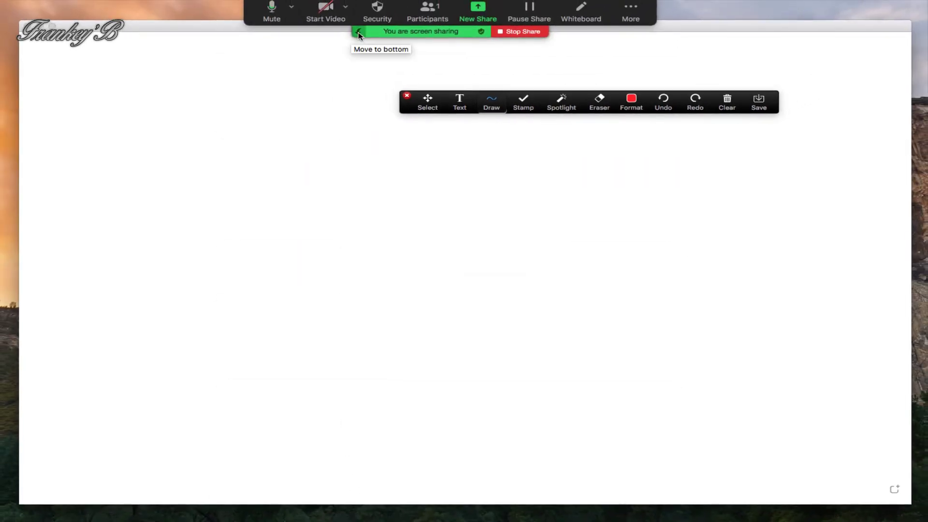
click(358, 36)
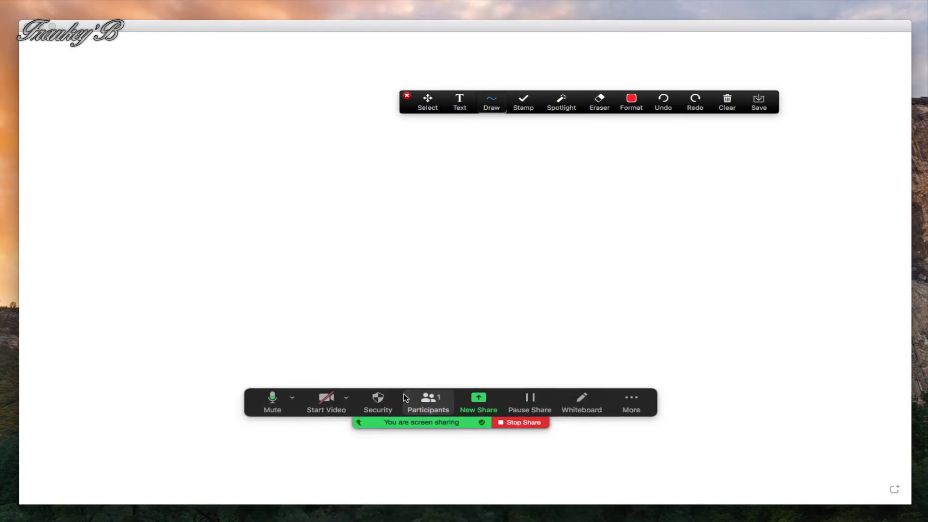
drag(543, 95, 412, 74)
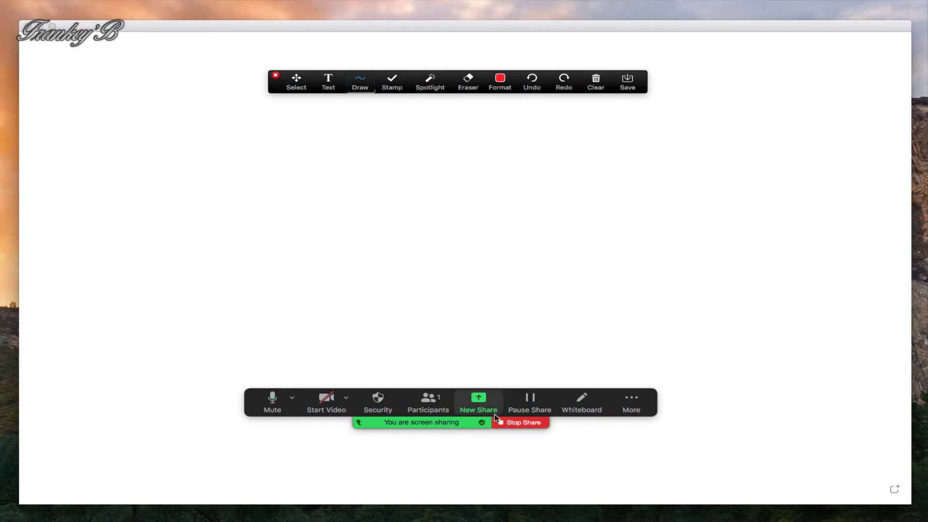
click(529, 401)
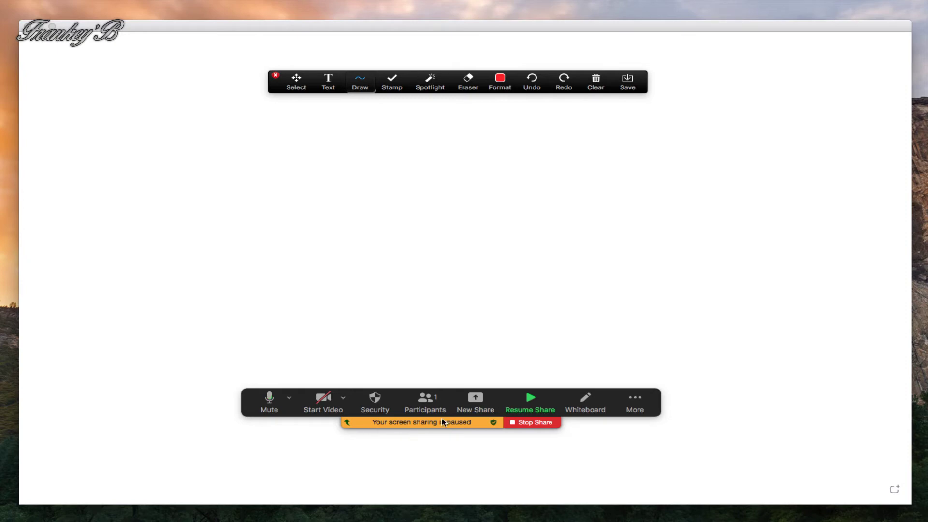
click(529, 402)
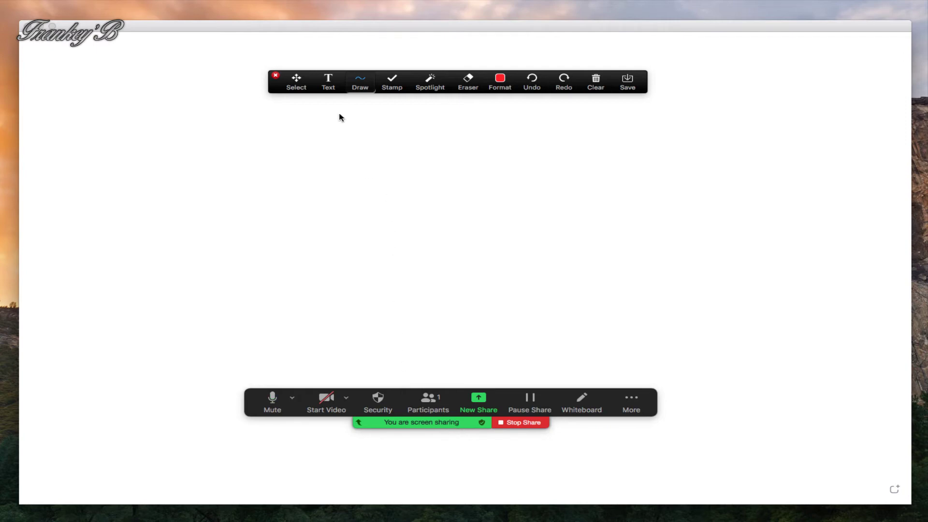
Add a blue 'Frankey'b' text box left of centre on the whiteboard
click(328, 82)
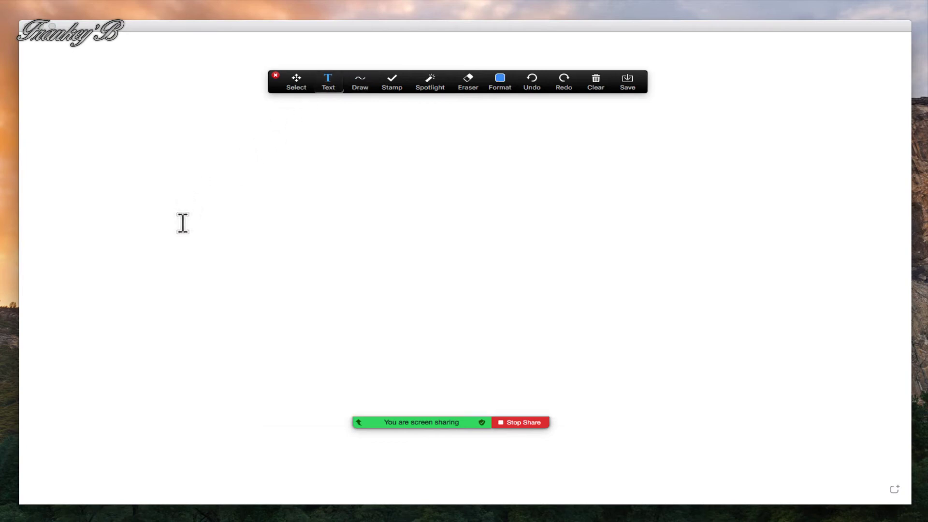
click(177, 250)
text(Fra)
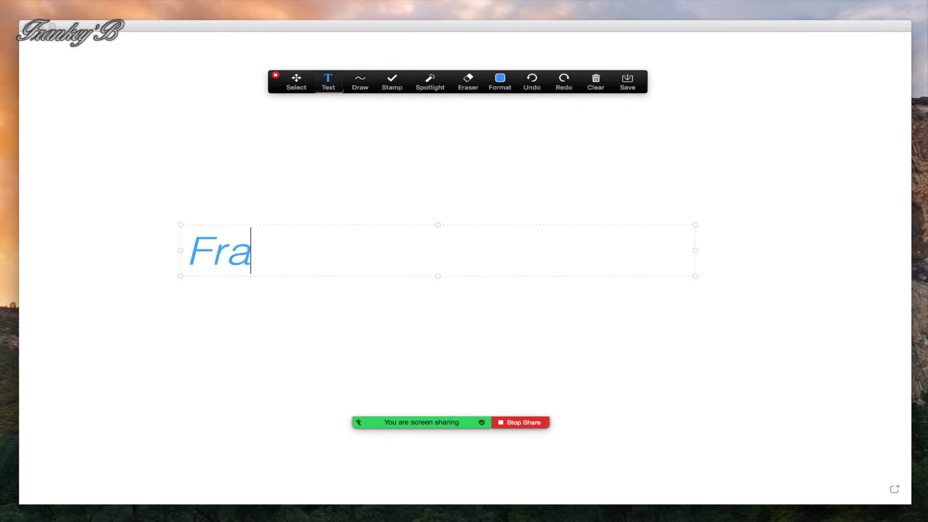
text(nkey)
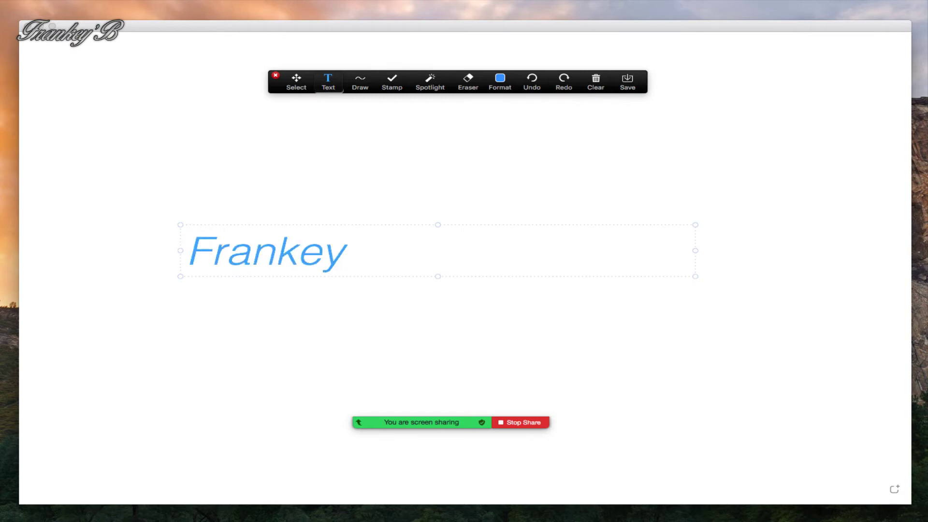
text('b)
click(296, 82)
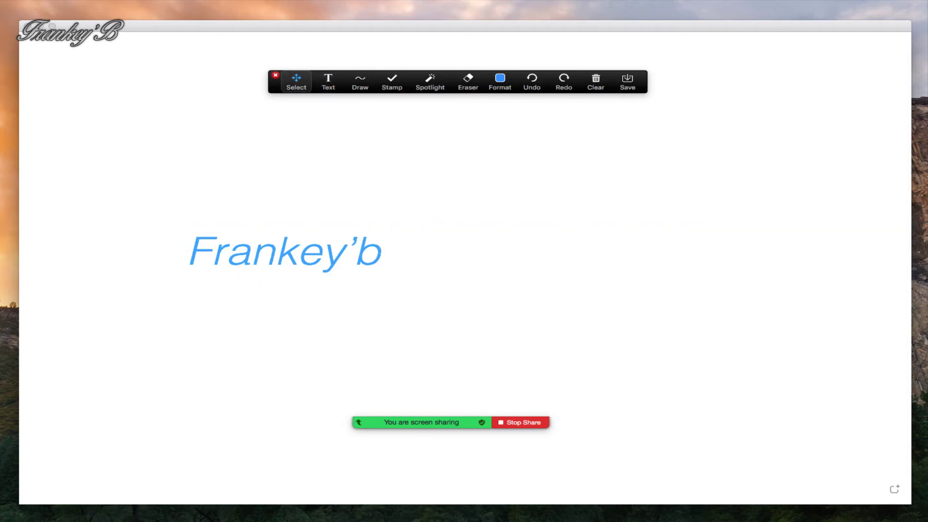
Select the Frankey'b text and adjust its Format styles
click(384, 252)
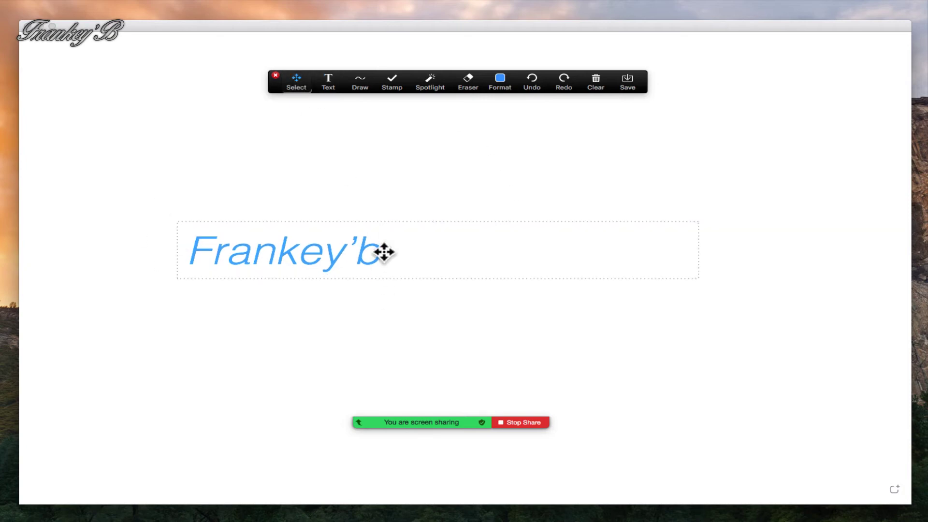
drag(382, 251, 184, 247)
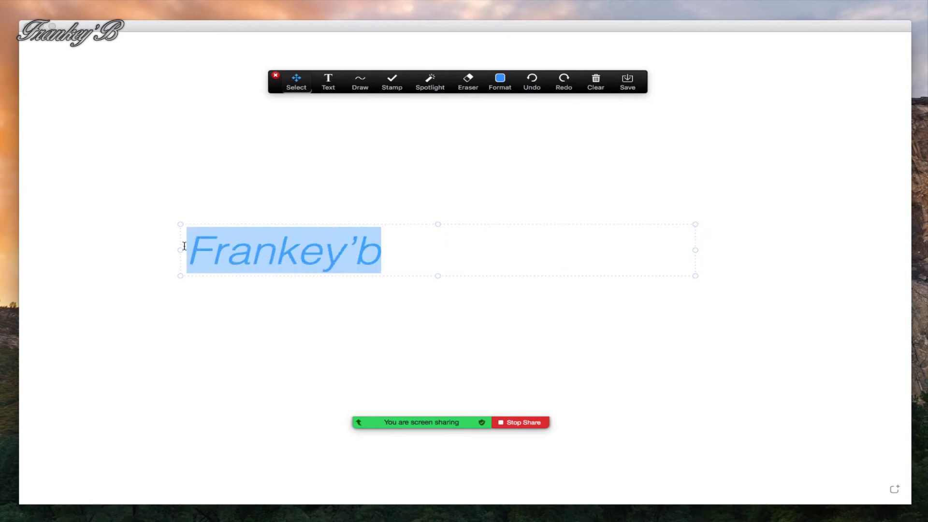
click(499, 82)
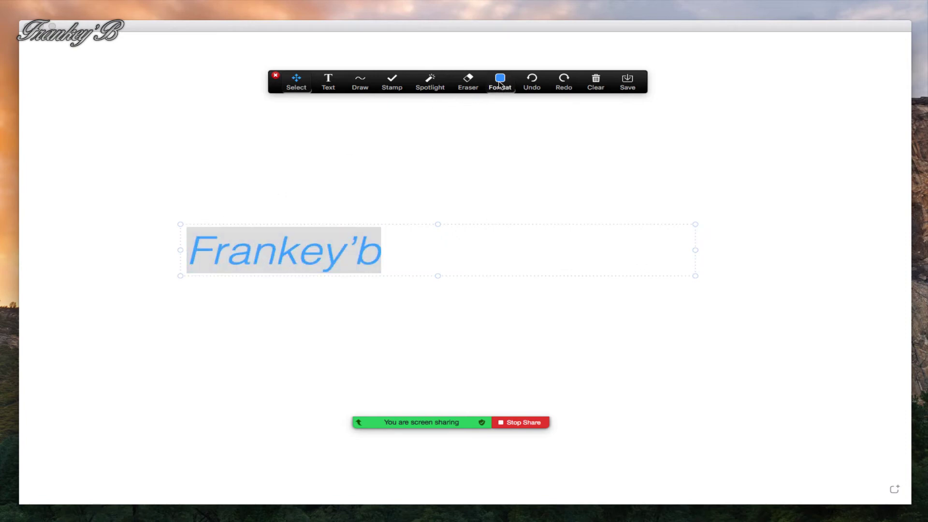
click(462, 219)
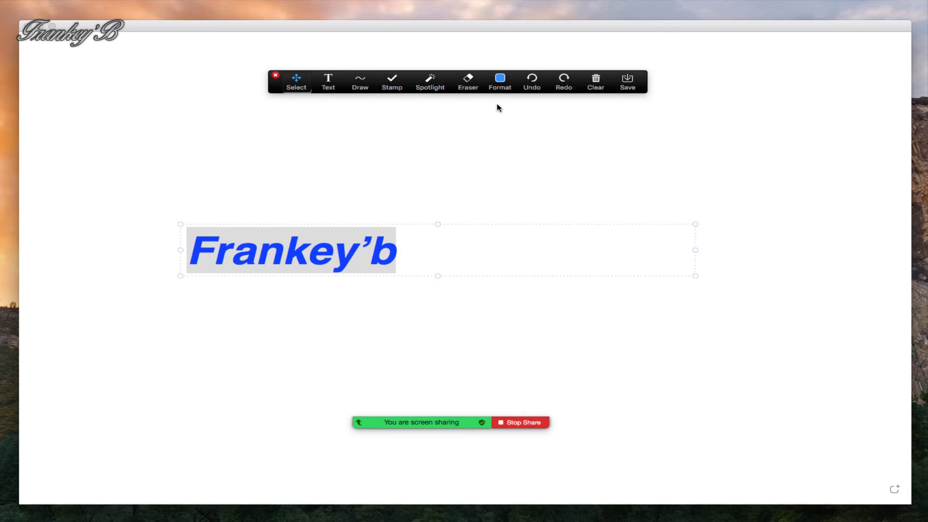
click(500, 81)
click(488, 219)
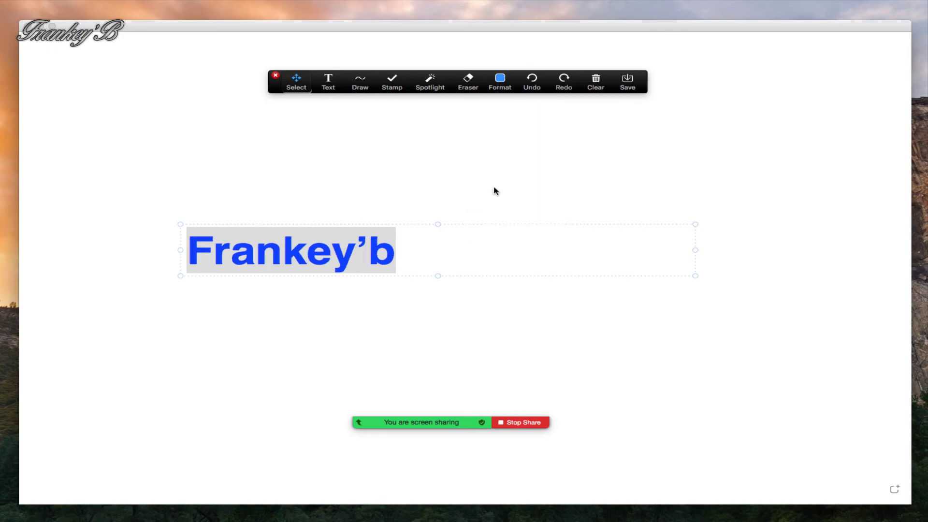
Remove italic from Frankey'b, set it to size 48 and red, then choose Draw
click(499, 81)
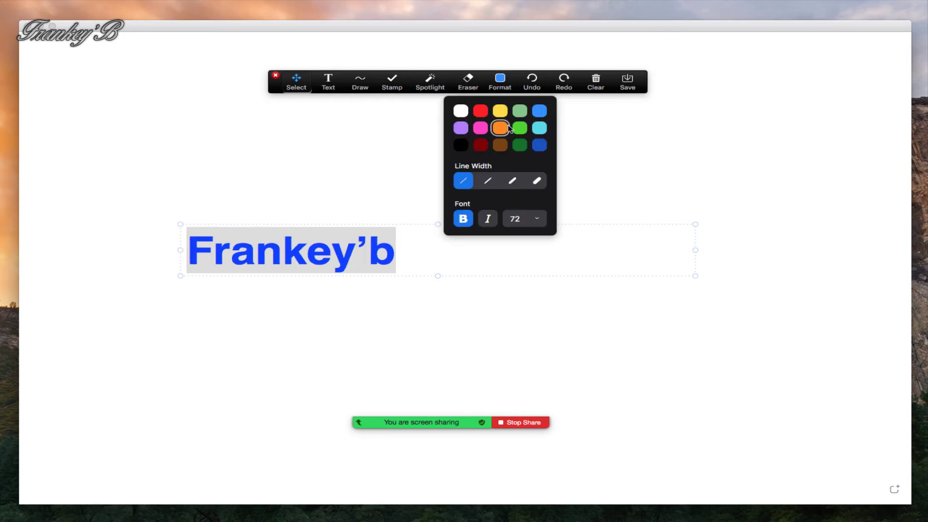
click(519, 219)
click(520, 317)
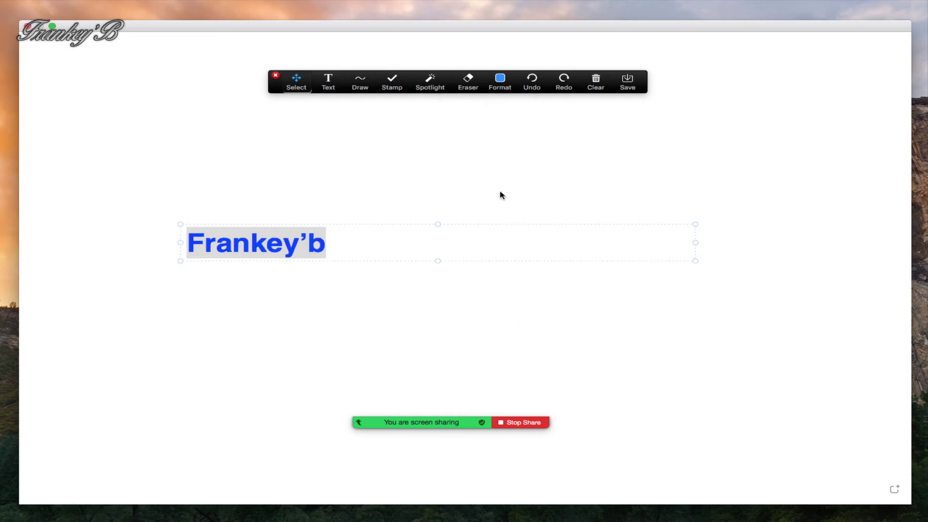
click(504, 86)
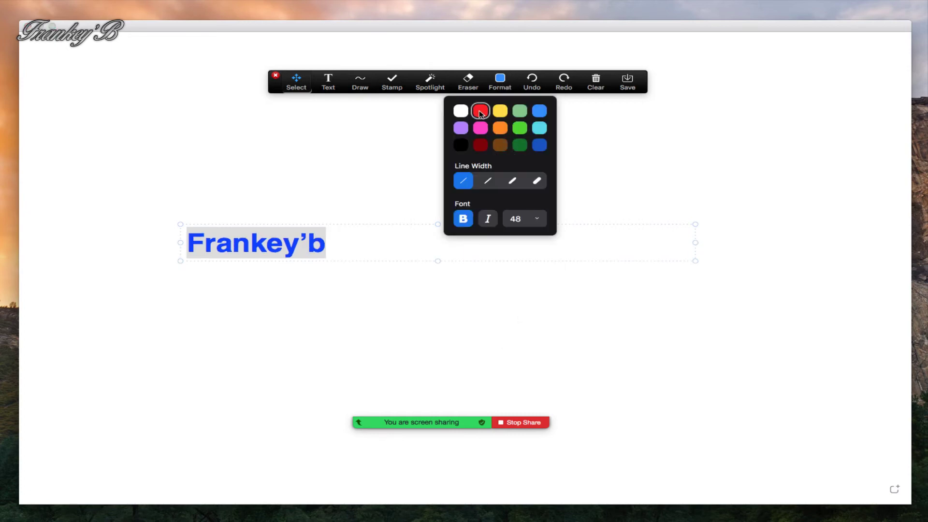
click(479, 113)
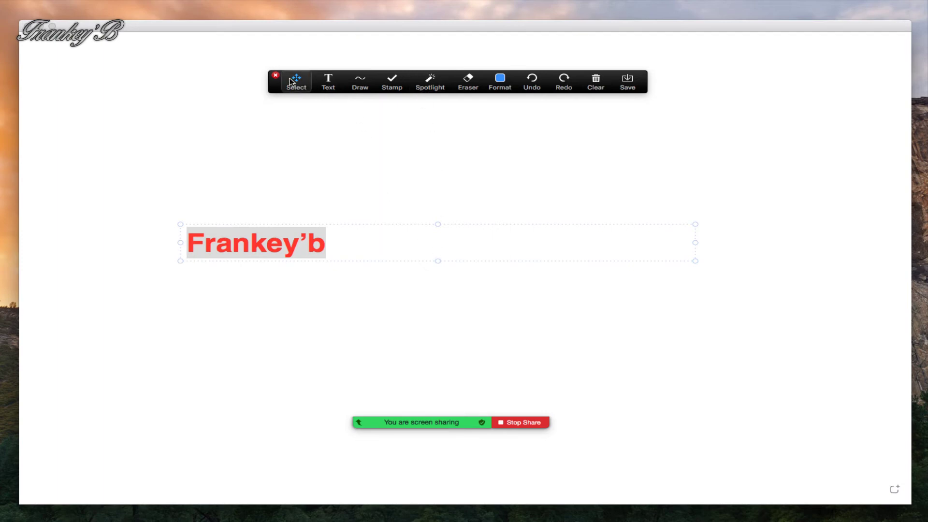
click(581, 404)
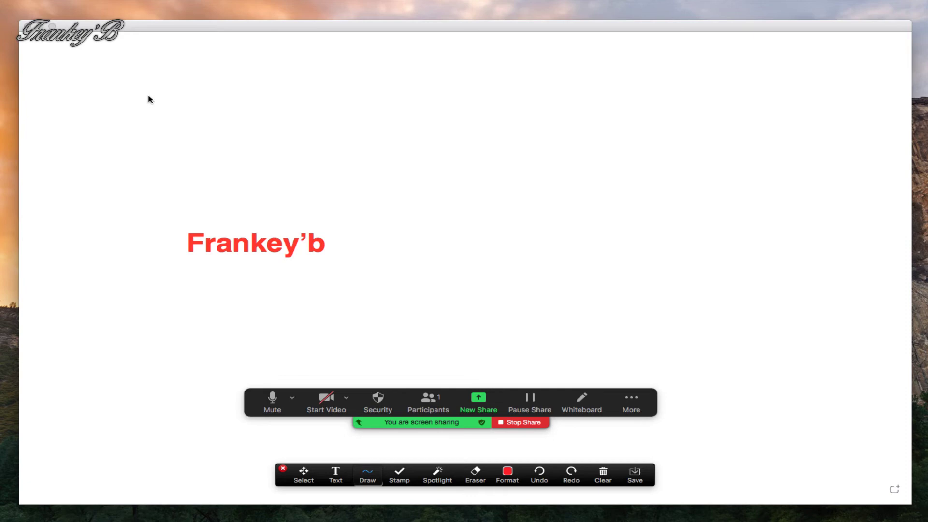
Hand-draw the red letters Z, O, O and M above Frankey'b
mouse_move(162, 86)
mouse_down()
mouse_move(154, 167)
mouse_move(257, 168)
mouse_up()
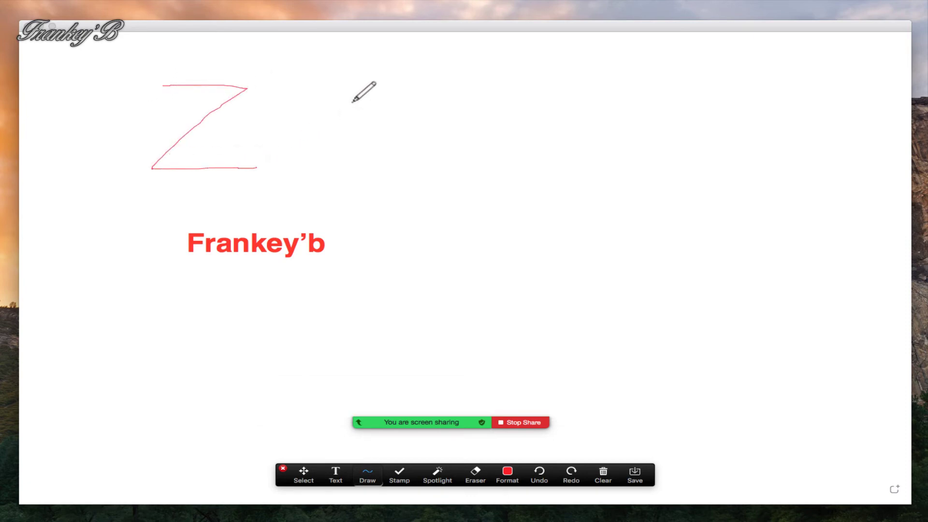
mouse_move(350, 99)
mouse_down()
mouse_move(341, 120)
mouse_move(350, 99)
mouse_move(416, 106)
mouse_move(398, 100)
mouse_up()
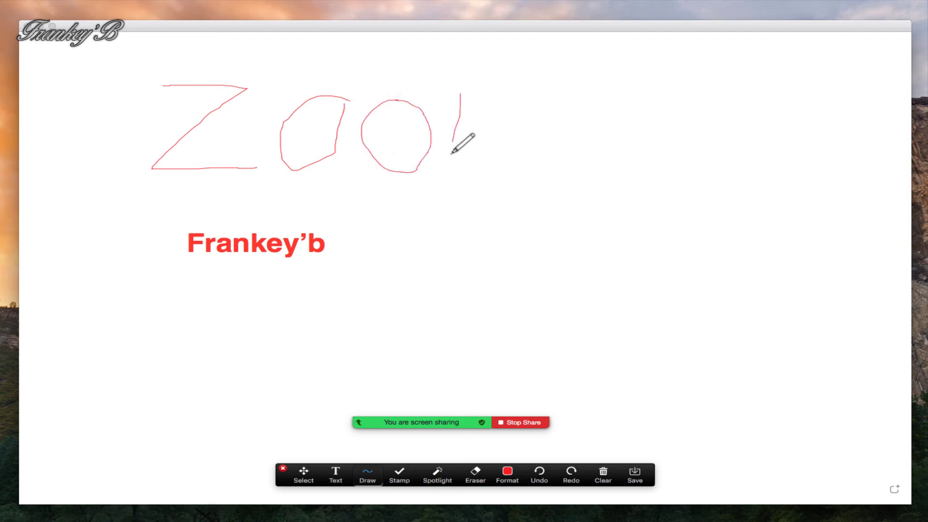
mouse_move(452, 153)
mouse_down()
mouse_move(460, 102)
mouse_move(509, 150)
mouse_move(547, 126)
mouse_move(550, 208)
mouse_up()
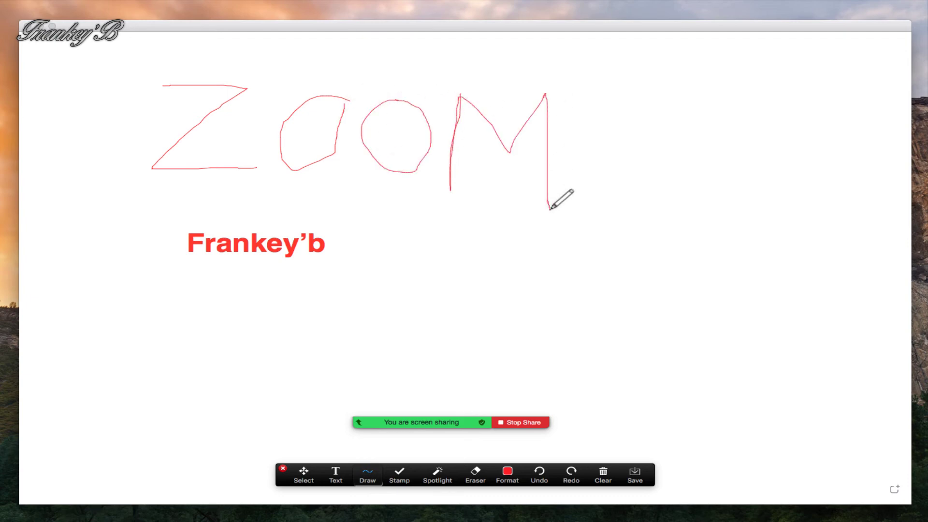
Undo the last two strokes, then redo both to restore ZOOM
click(543, 477)
click(540, 479)
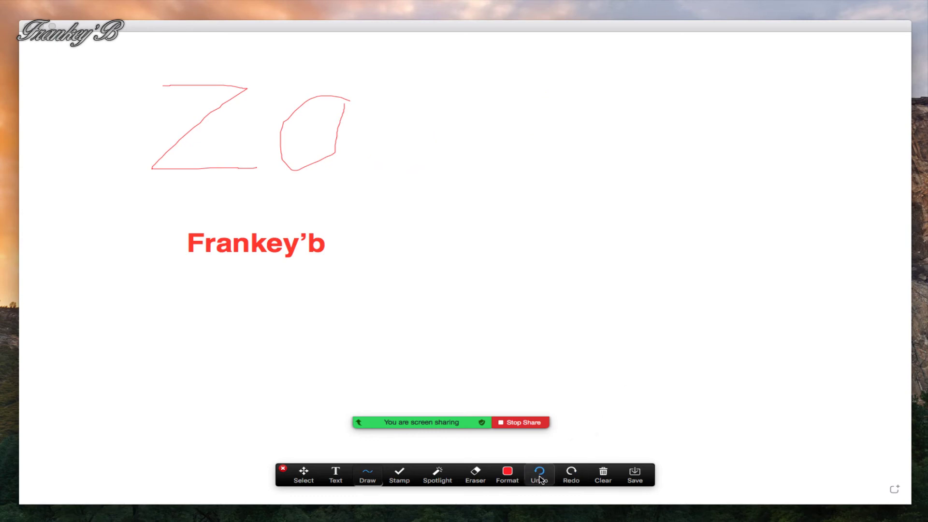
click(571, 477)
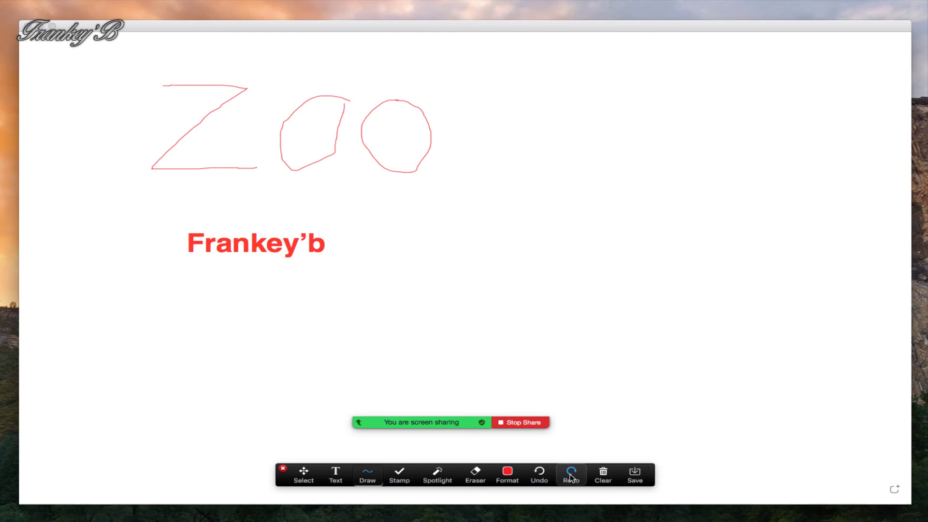
click(570, 477)
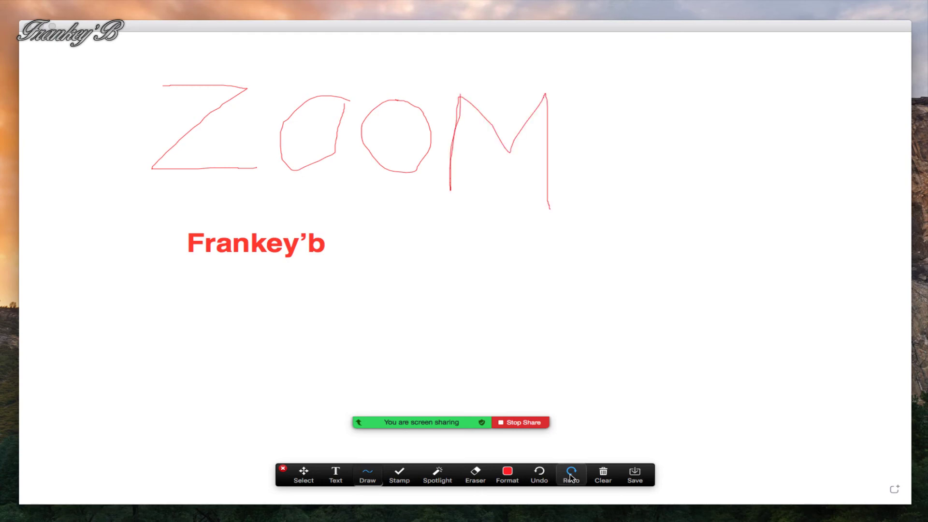
Use the Eraser to remove the M and both O strokes, keeping the Z
click(475, 479)
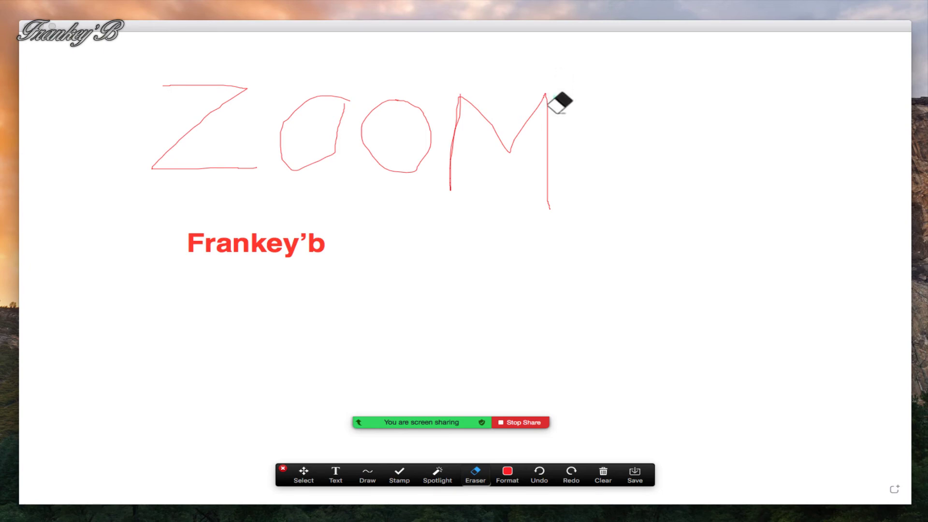
drag(556, 97, 551, 186)
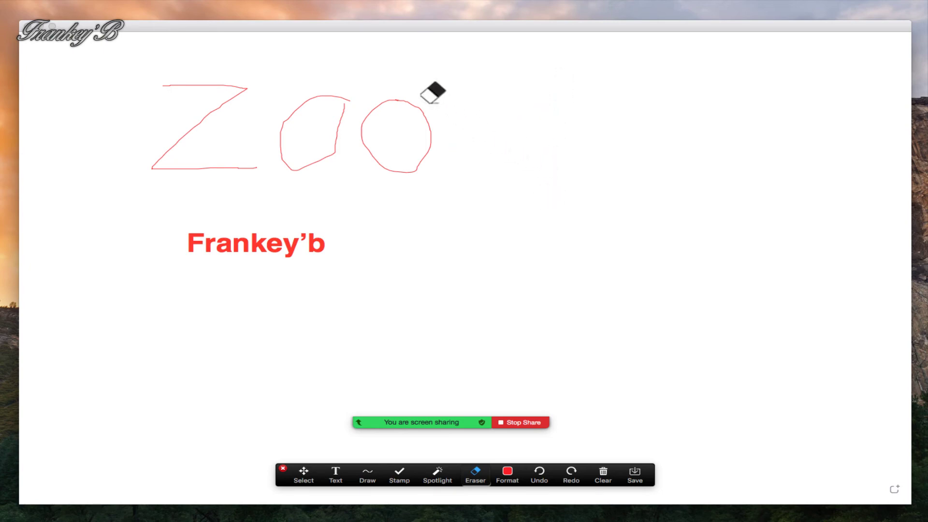
drag(433, 92, 429, 147)
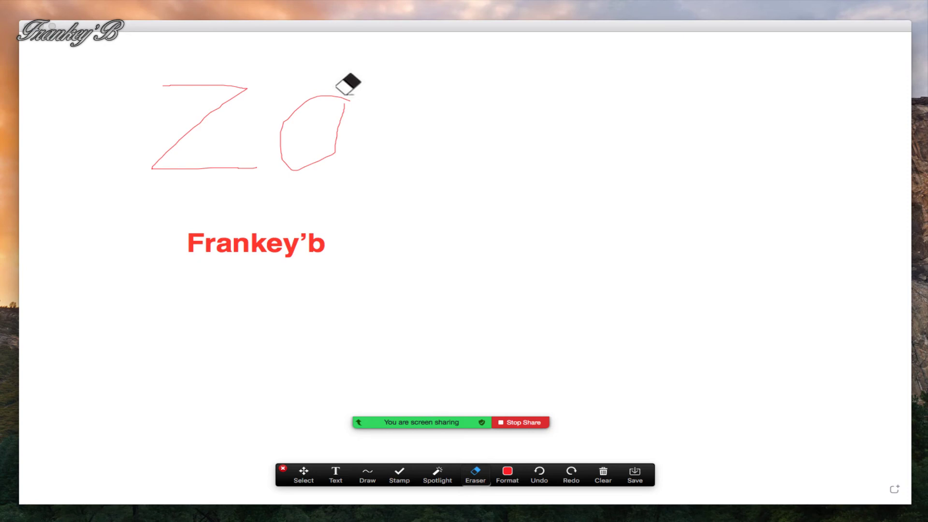
drag(348, 83, 349, 154)
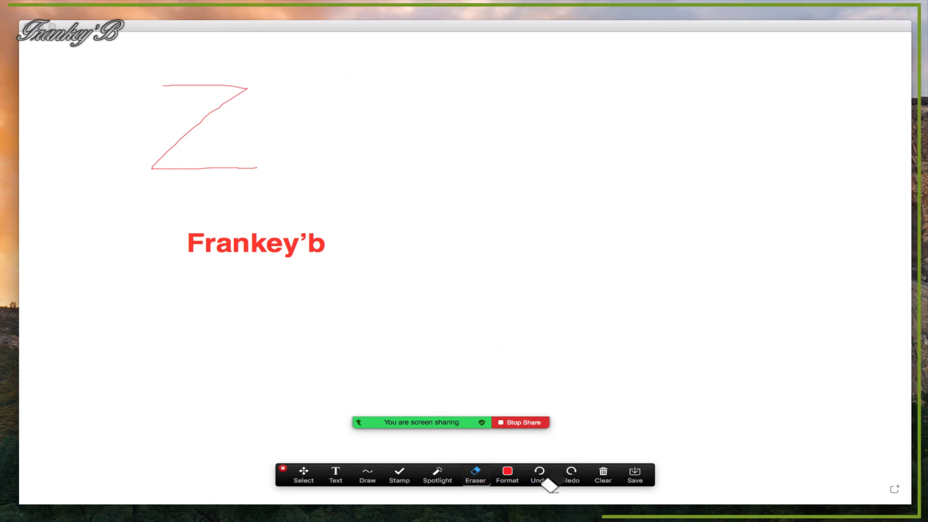
Wipe the whiteboard with Clear All Drawings, then stop sharing
drag(490, 484, 481, 347)
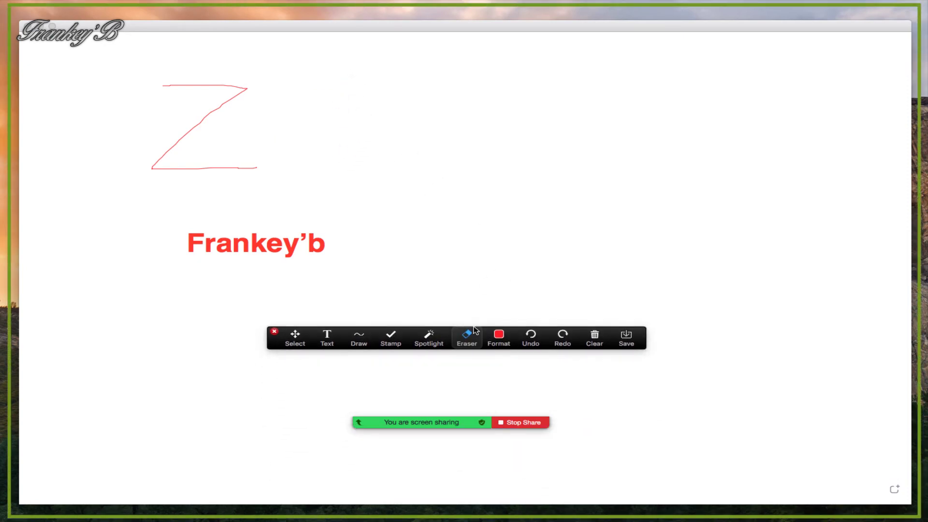
click(595, 340)
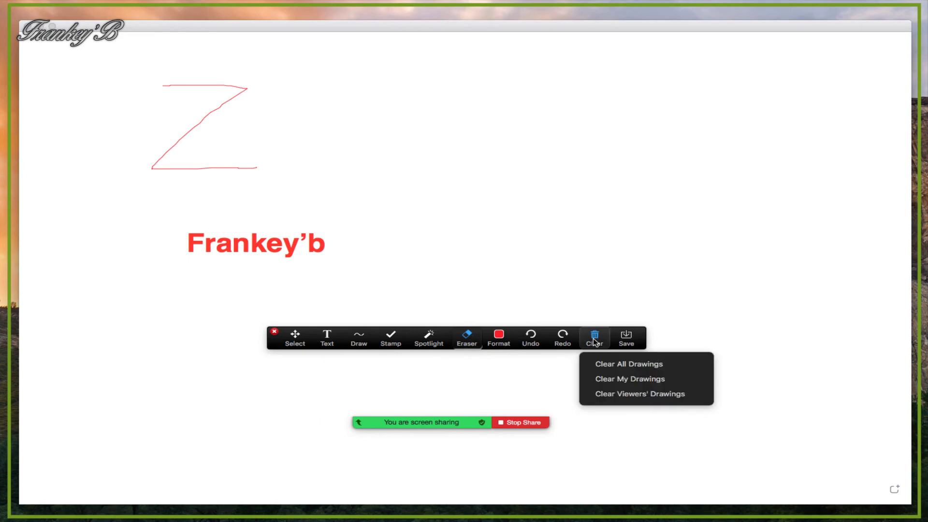
click(601, 365)
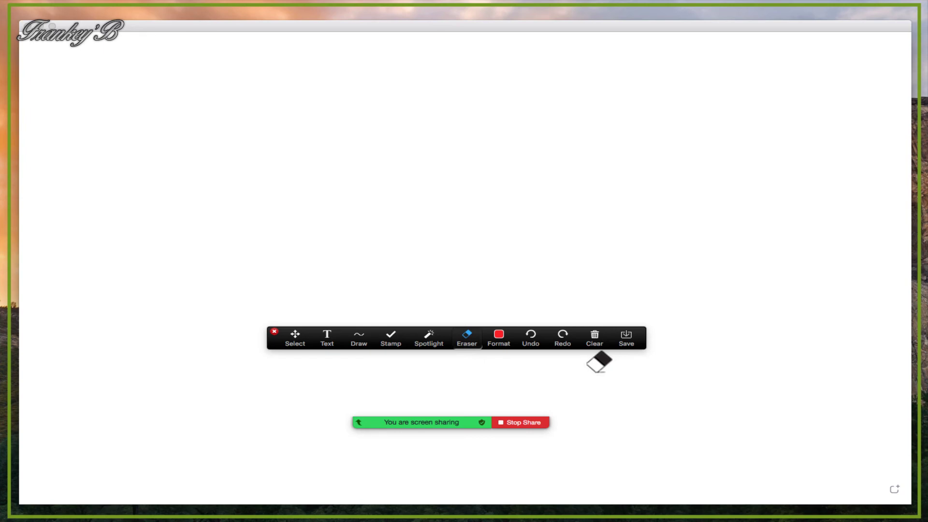
click(512, 423)
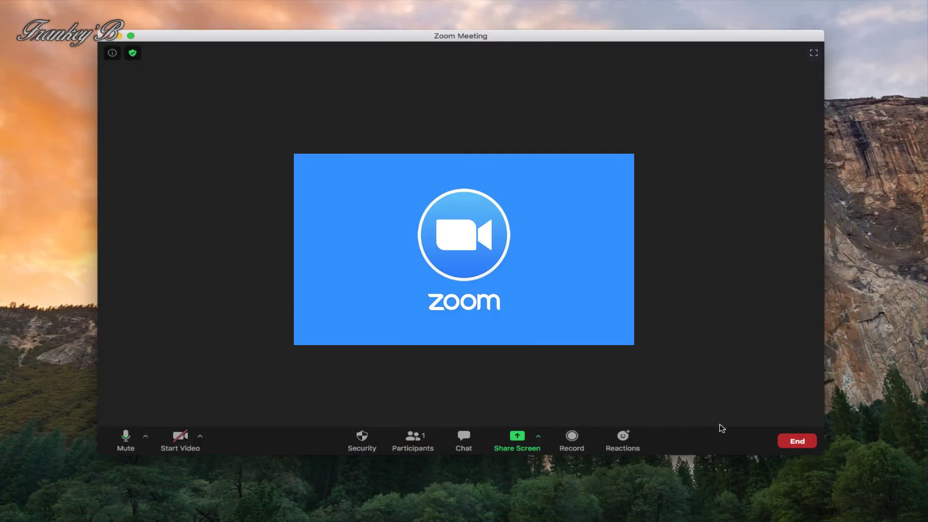
End the meeting with End Meeting for All
click(793, 442)
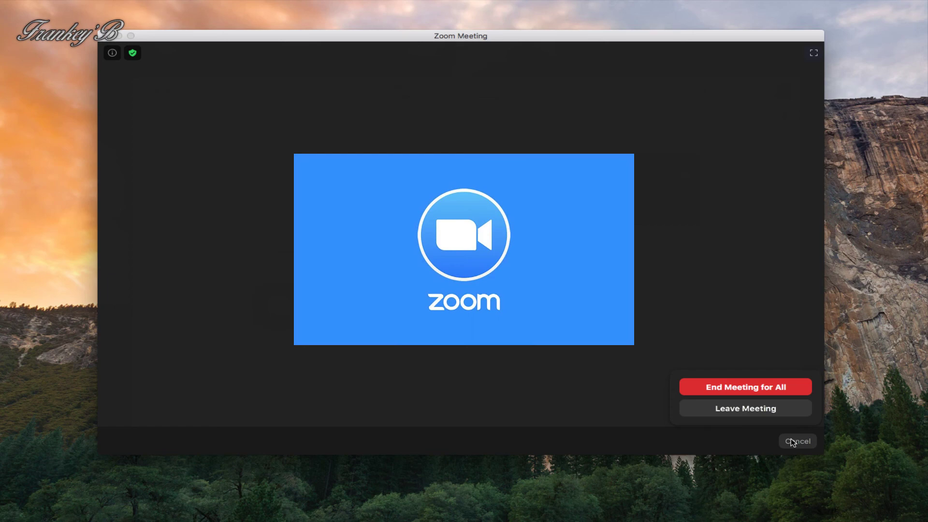
click(753, 390)
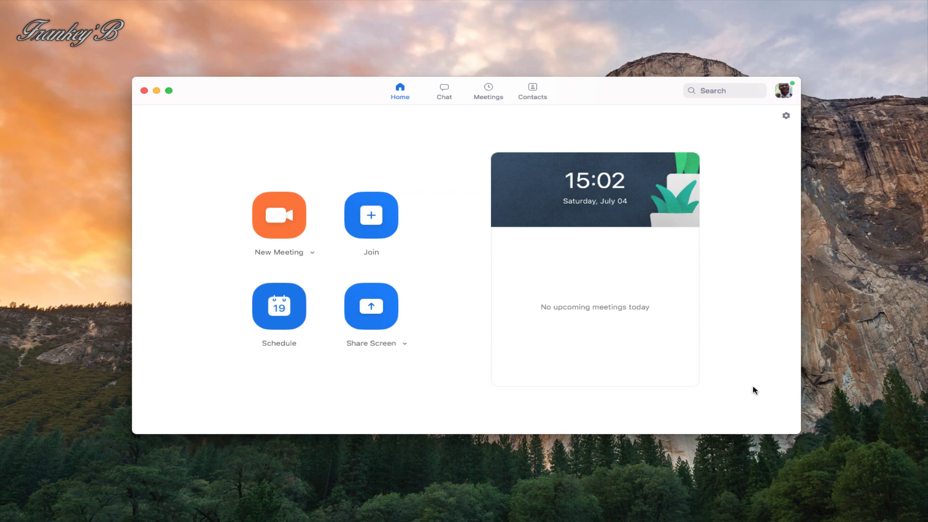